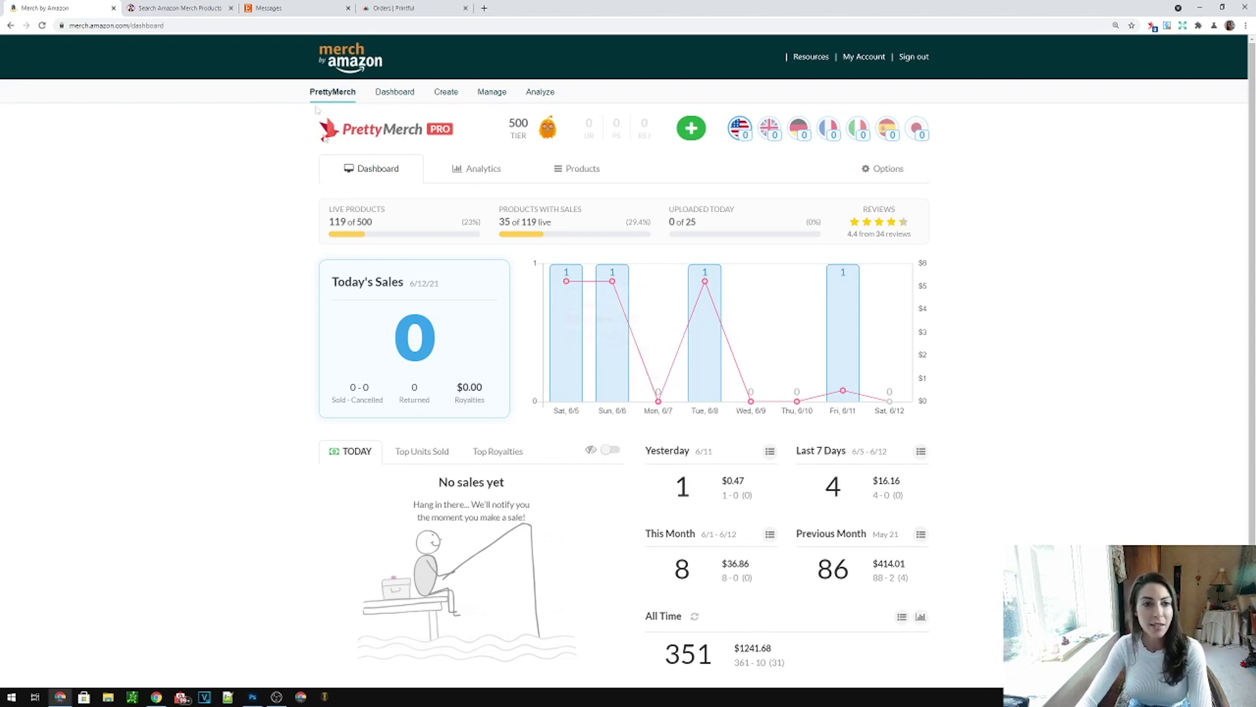
# - Load the Merch dashboard showing Tier 500 status, 4 US purchases and USD 16.16 royalties
pyautogui.click(394, 92)
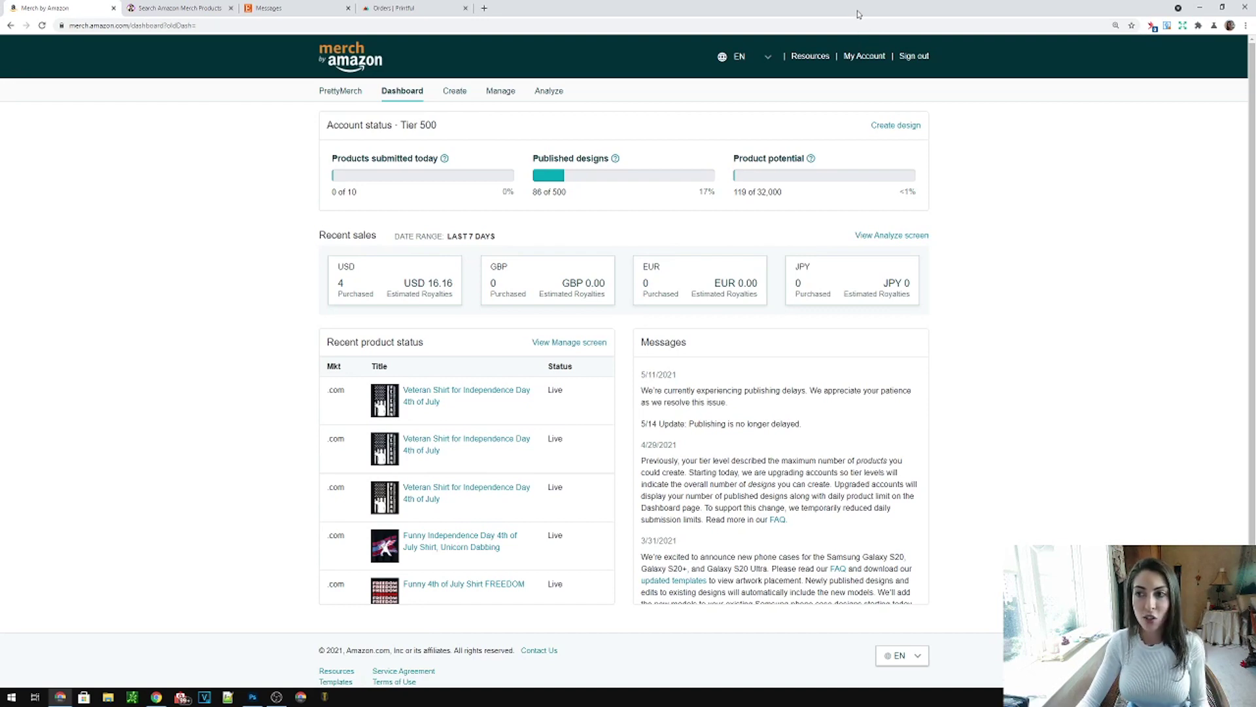
# - Minimize Chrome and maximize Photoshop with the American MAMA flag design on black
pyautogui.doubleClick(857, 12)
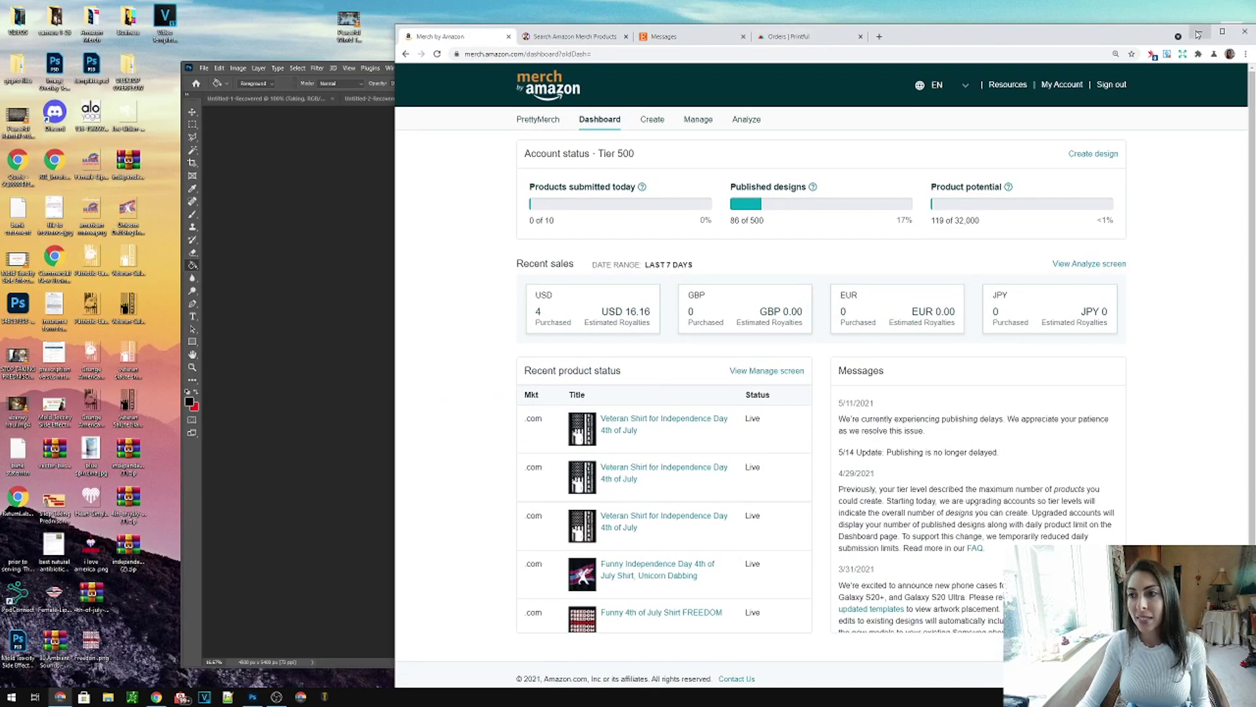
pyautogui.click(1197, 34)
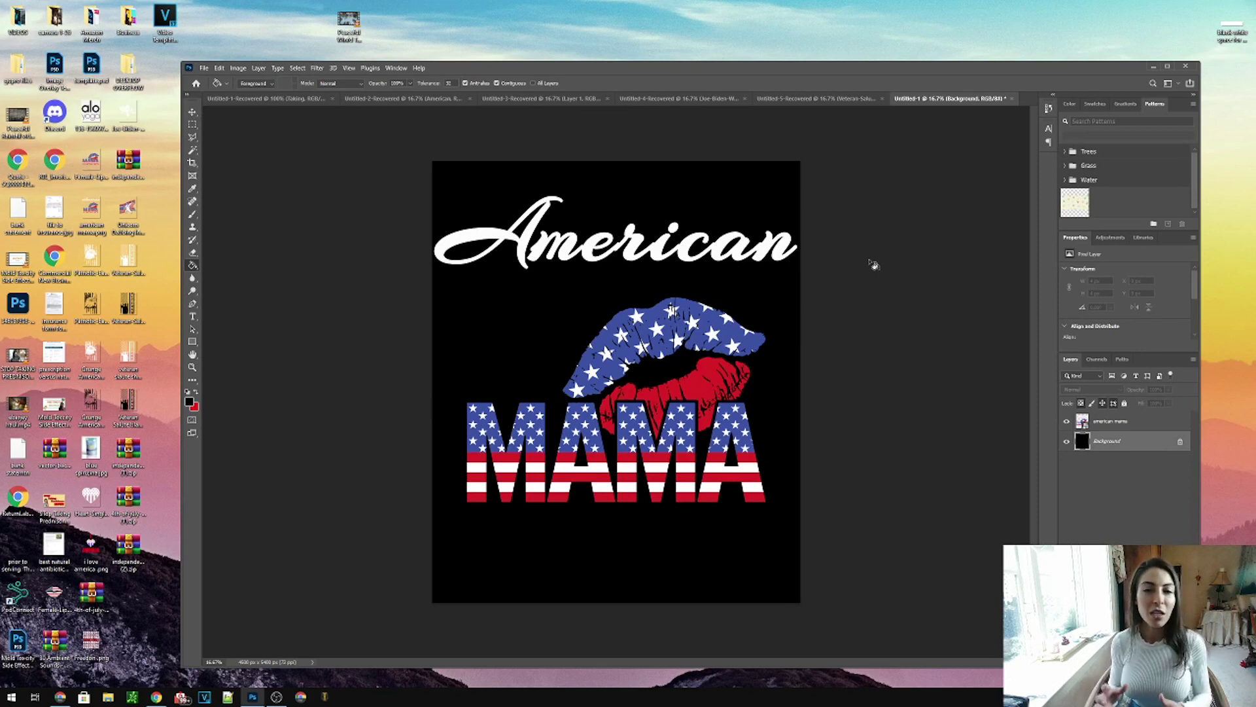
pyautogui.doubleClick(842, 61)
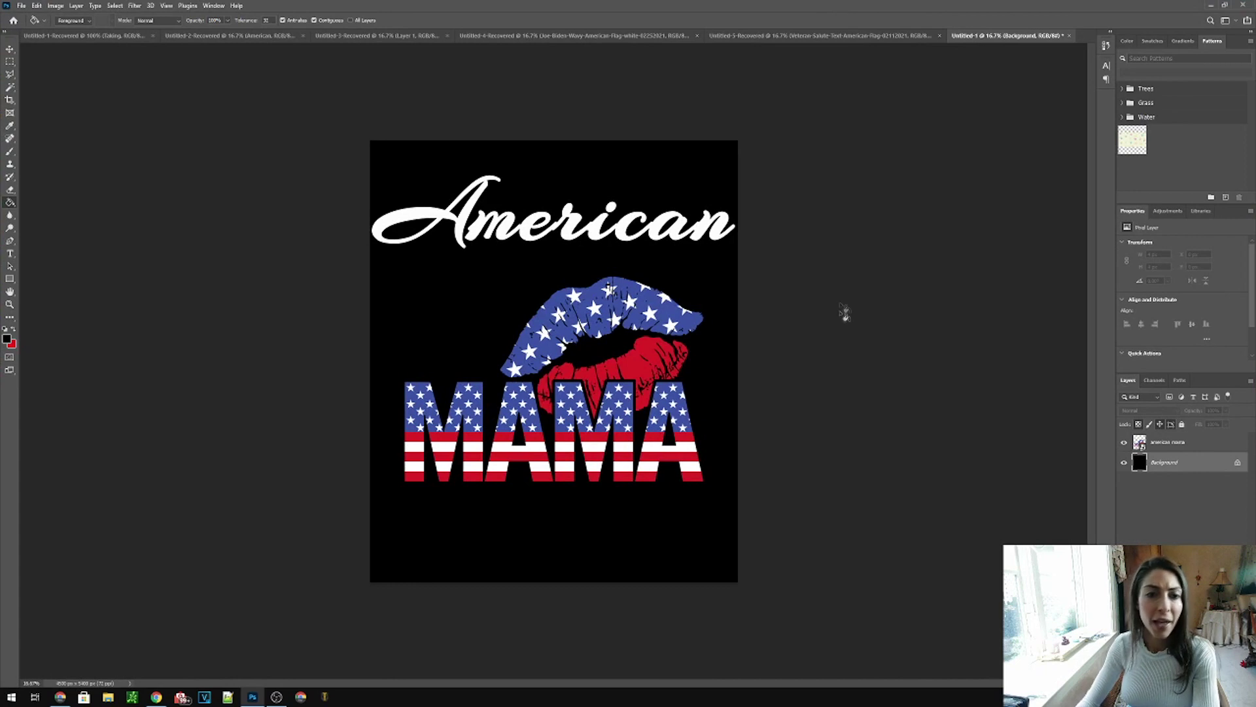